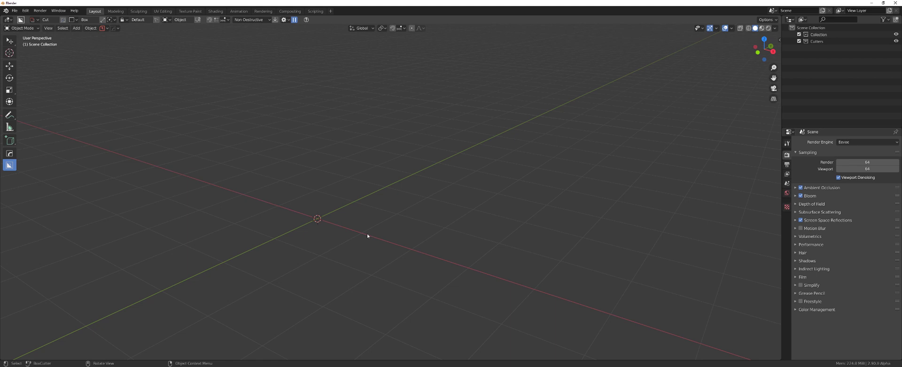
Add a new mesh cube to the empty scene and orbit the view around it
key(shift+a)
mouse_move(357, 230)
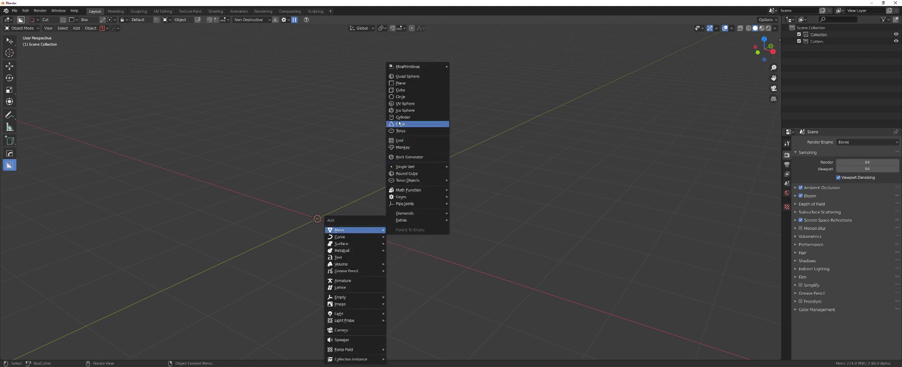
click(406, 90)
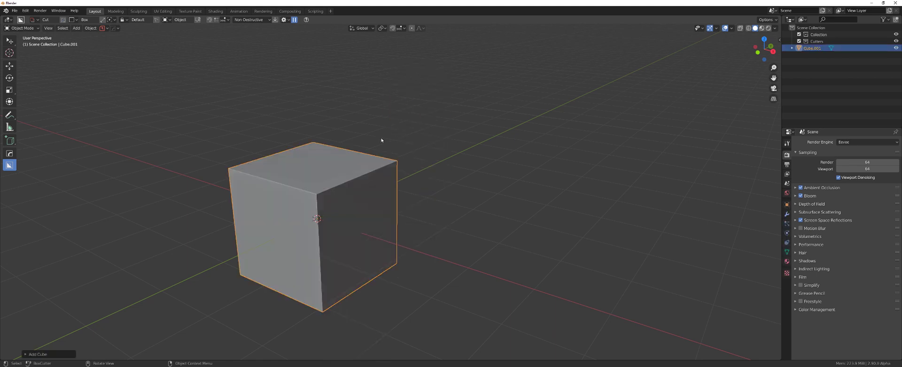
middle_drag(336, 219, 431, 172)
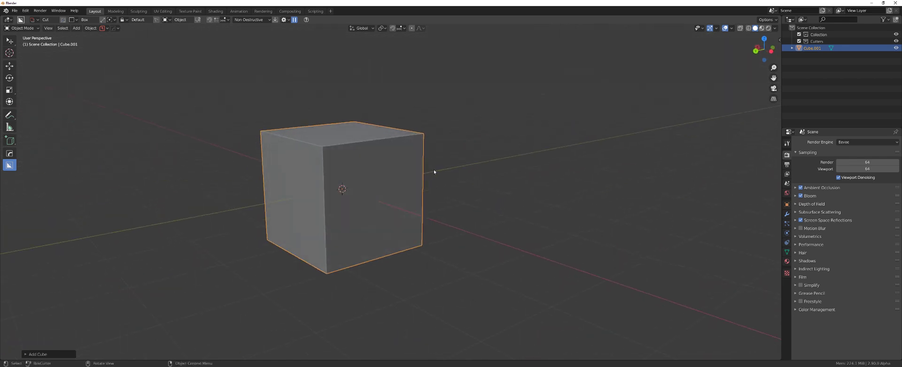
Set the Screencast Keys font size to 48 in the sidebar, then hide the sidebar
key(n)
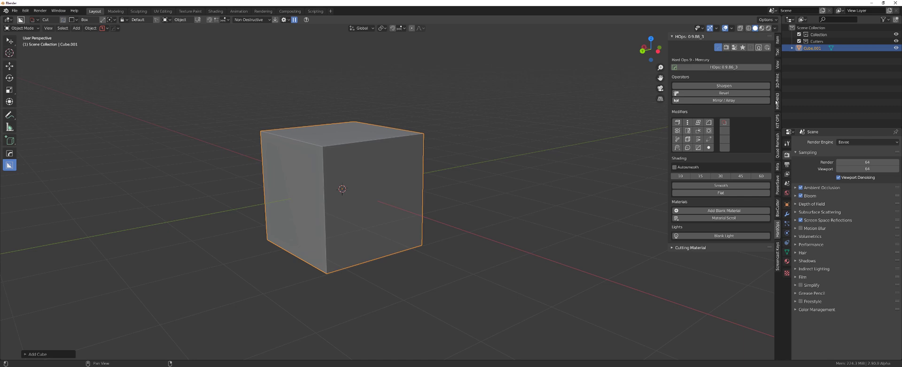
click(778, 254)
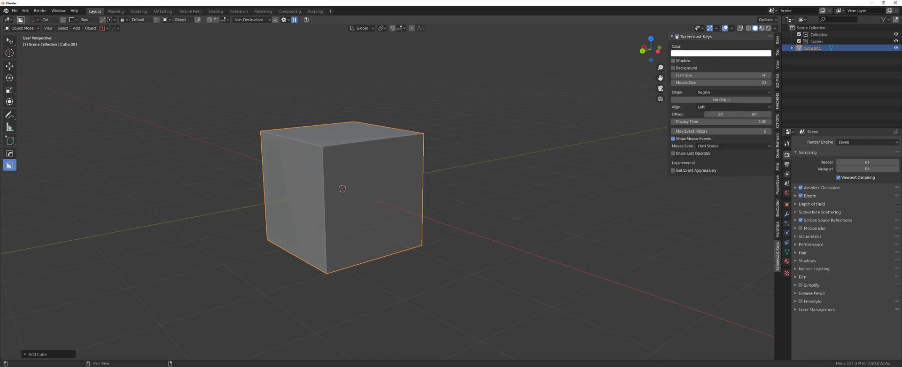
drag(696, 75, 705, 75)
key(n)
Give the cube a blank material via Alt+M and view it in Material Preview shading
middle_drag(499, 136, 435, 141)
middle_drag(368, 151, 405, 181)
click(415, 145)
key(alt+m)
click(416, 147)
click(761, 28)
Delete the cube and add a fresh plain cube at the scene centre
key(x)
click(406, 181)
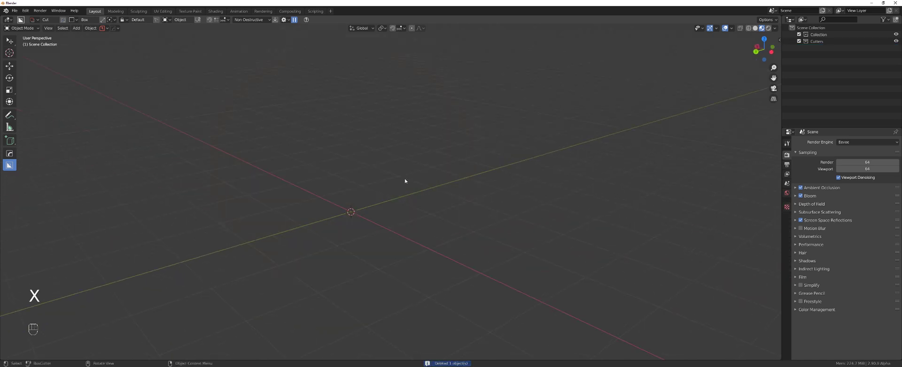
key(shift+a)
click(439, 203)
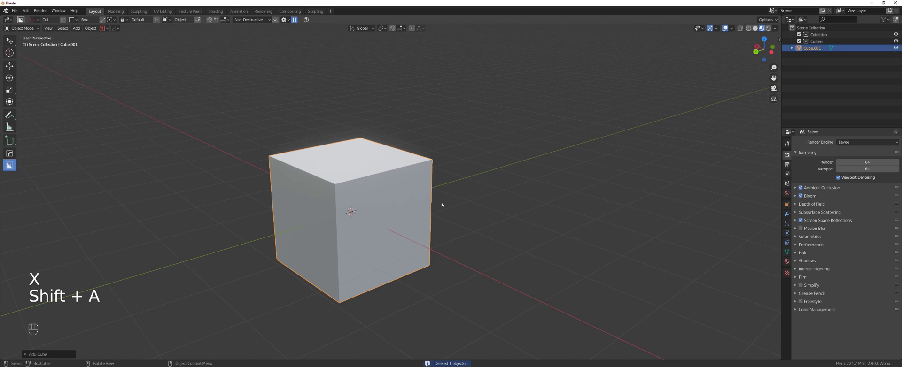
Orbit and zoom around the new cube, then bring up the Alt+M material menu
middle_drag(405, 194, 414, 187)
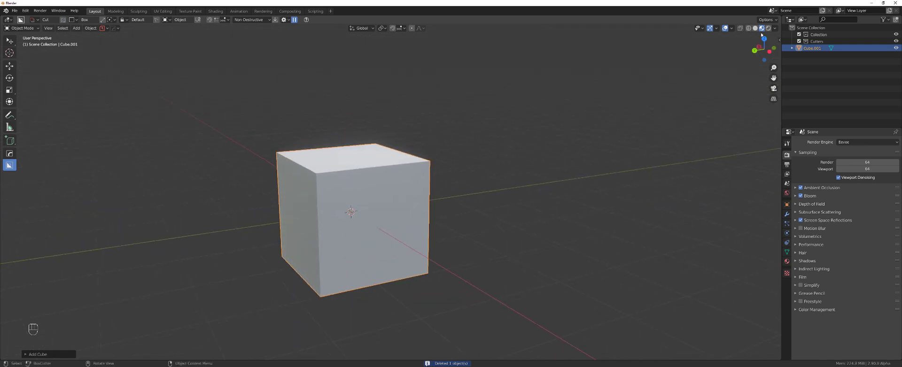
middle_drag(334, 165, 306, 177)
mouse_move(387, 167)
middle_down()
mouse_move(309, 165)
mouse_move(406, 185)
mouse_move(423, 171)
mouse_move(376, 177)
mouse_move(417, 168)
mouse_move(396, 167)
mouse_move(384, 172)
mouse_move(461, 169)
mouse_move(362, 172)
mouse_move(386, 176)
middle_up()
scroll(404, 175, up, 2)
scroll(365, 179, down, 2)
key(alt+m)
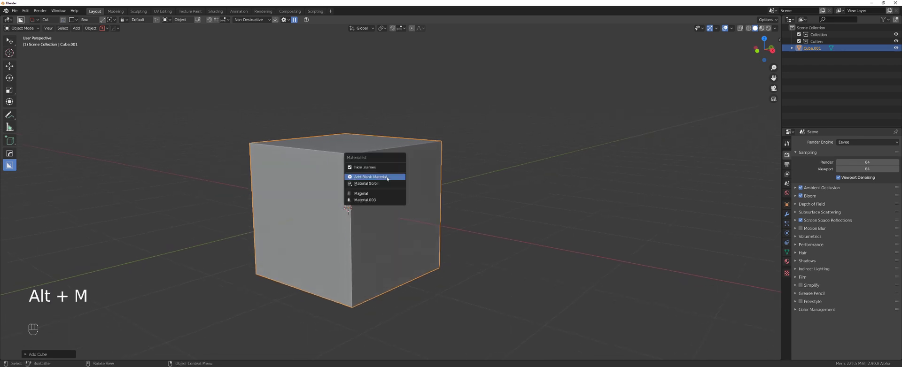
Add a blank material and preview it in Material Preview with a chosen HDRI environment
click(389, 177)
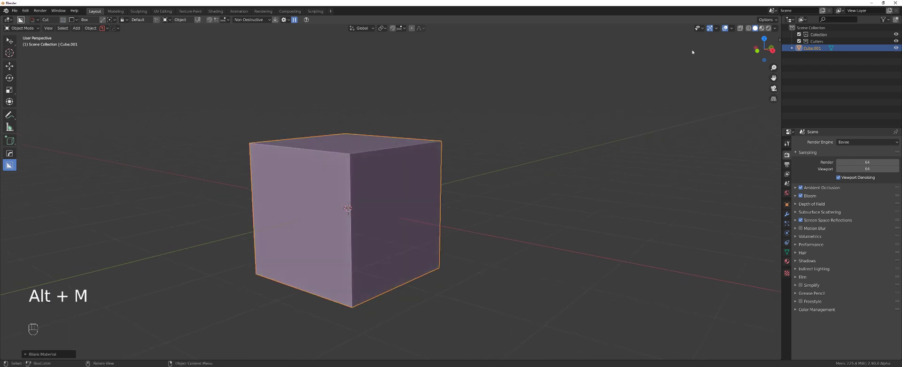
click(761, 29)
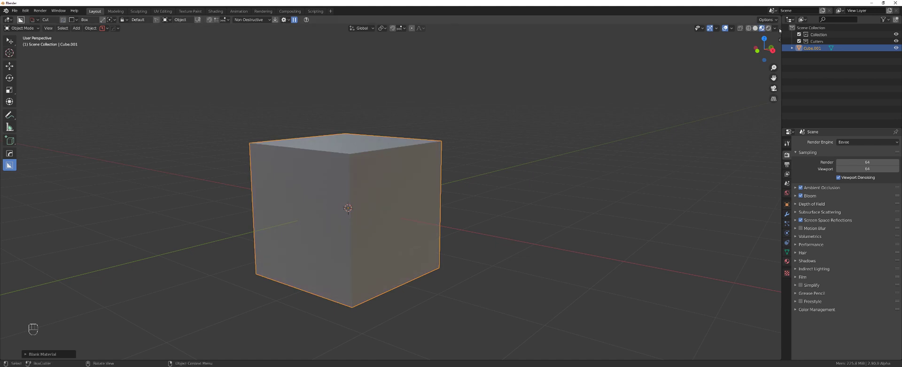
click(774, 28)
click(769, 85)
click(646, 117)
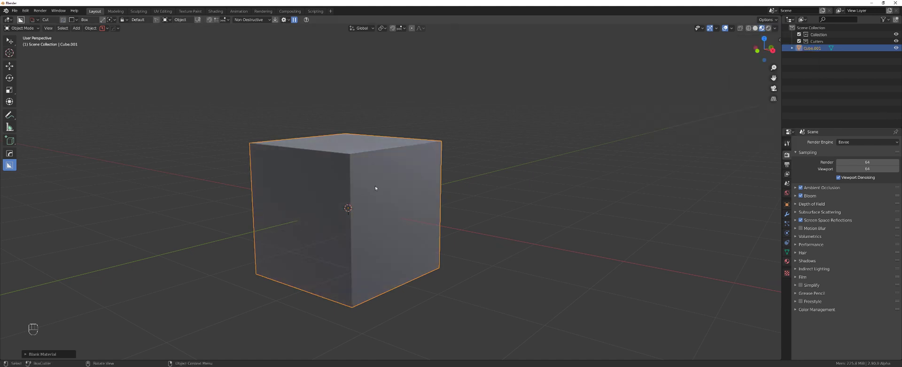
middle_drag(375, 186, 367, 188)
Add further random blank materials until the cube gets a glowing Emission material
key(alt+m)
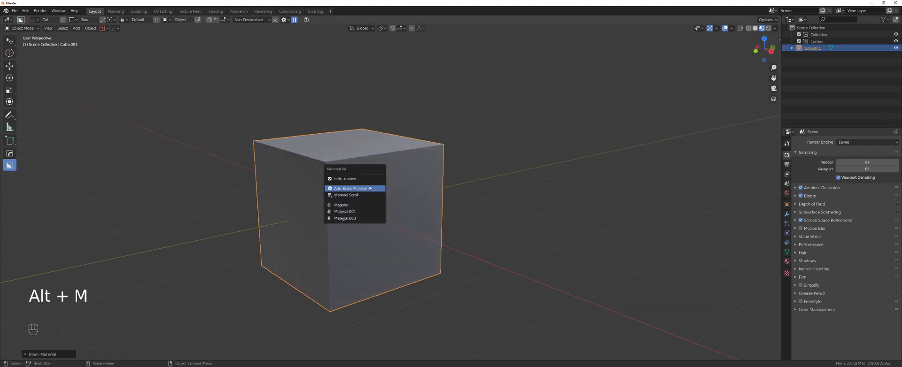
shift+click(369, 188)
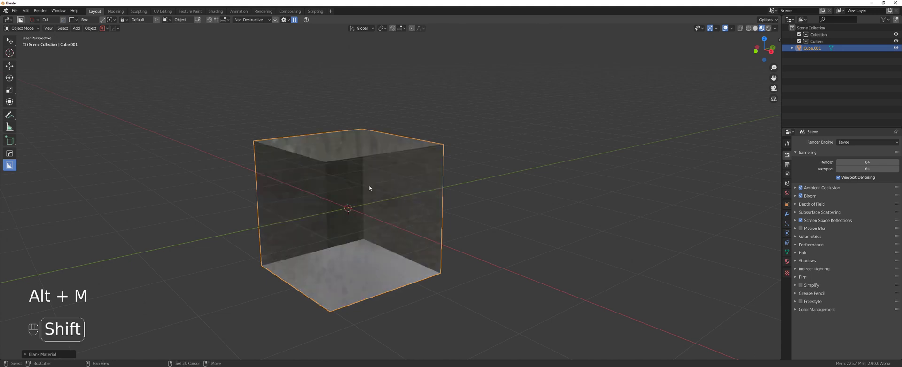
key(alt+m)
click(371, 182)
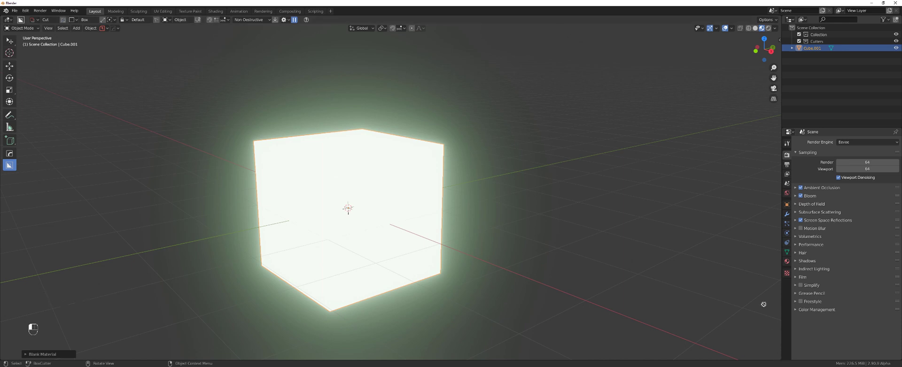
Split the viewport into three areas, make the middle one a Timeline, and start playback
drag(779, 358, 169, 256)
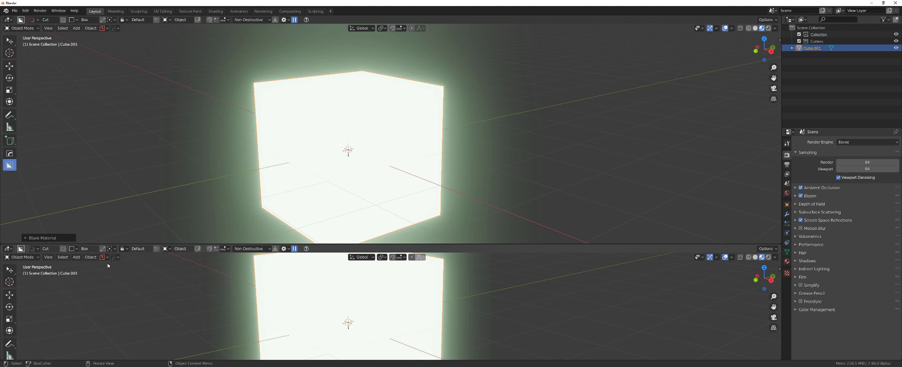
drag(778, 358, 771, 303)
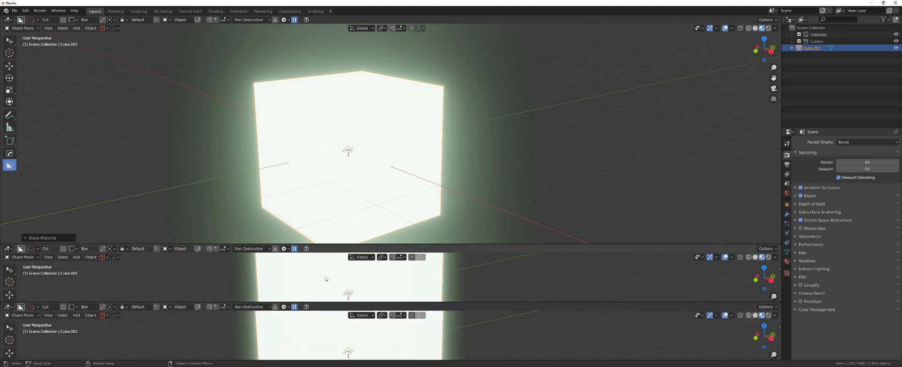
click(11, 250)
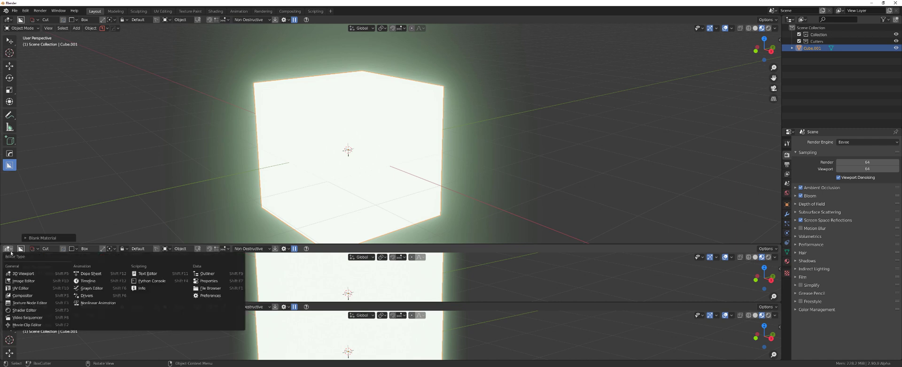
click(87, 273)
click(395, 249)
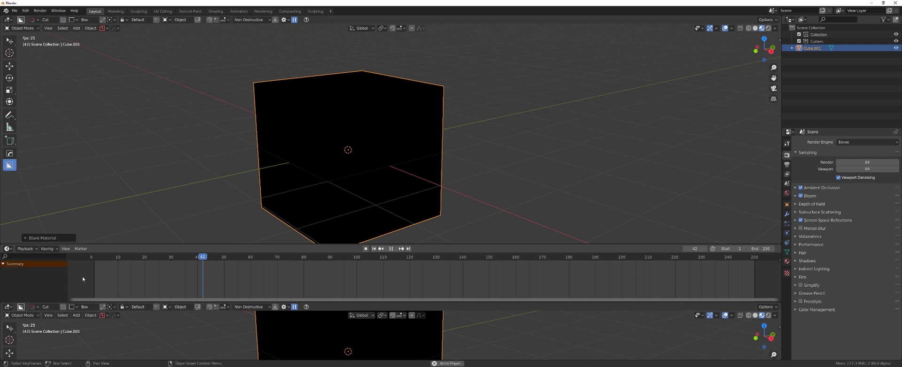
Inspect the Arctan2 driver expression in a Shader Editor, then remove that area and pause playback
click(7, 249)
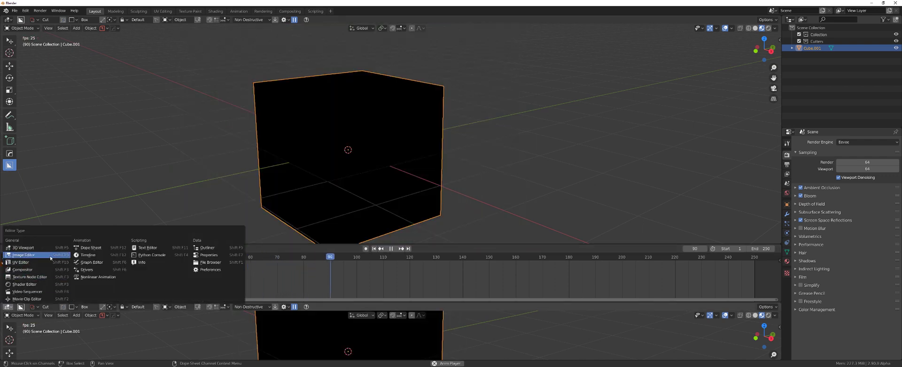
click(88, 255)
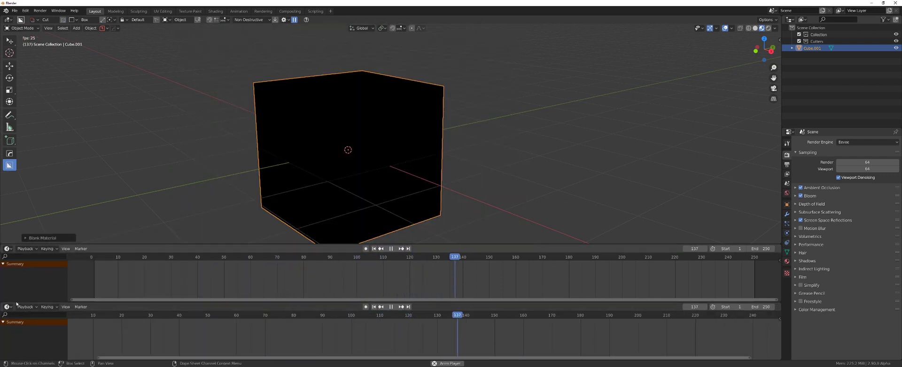
click(7, 307)
click(33, 280)
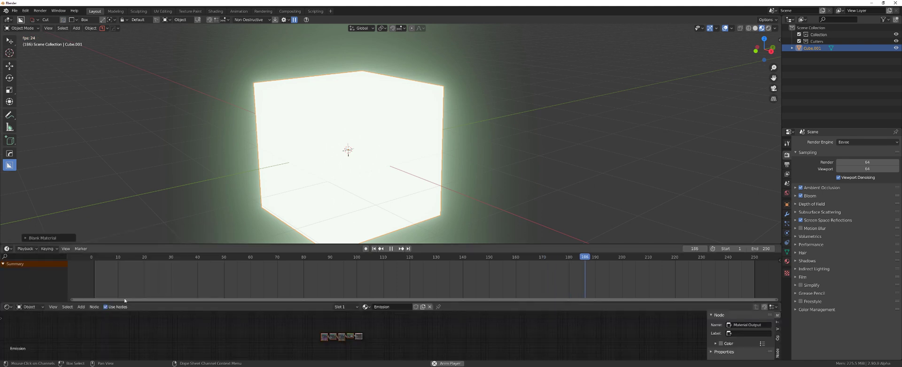
scroll(338, 337, up, 9)
scroll(338, 338, up, 3)
click(282, 346)
key(Return)
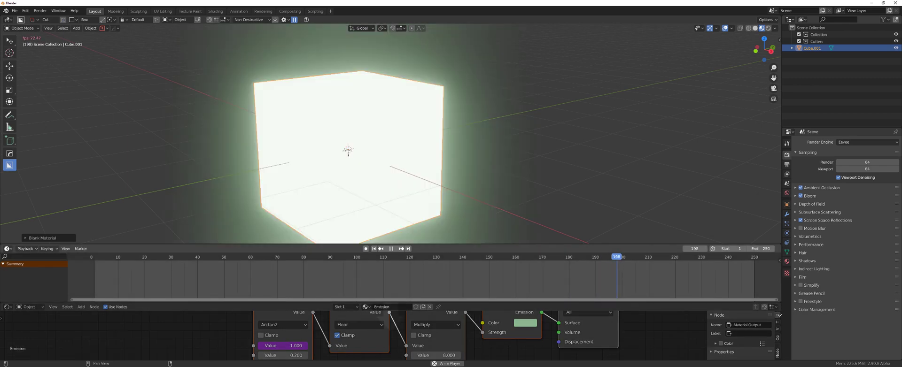
drag(780, 303, 780, 329)
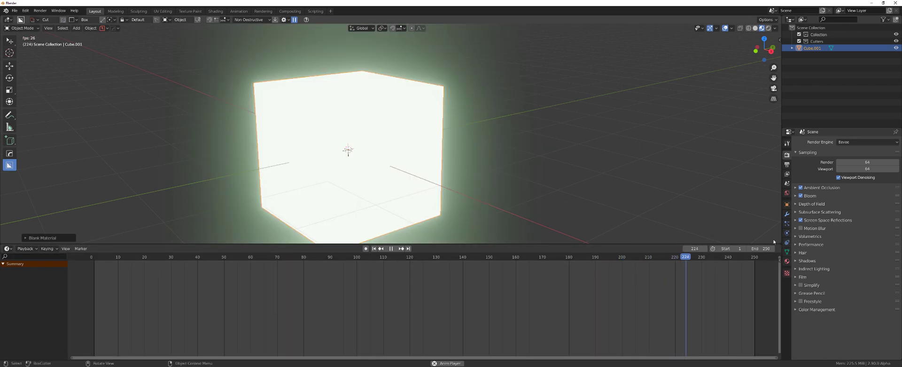
click(392, 248)
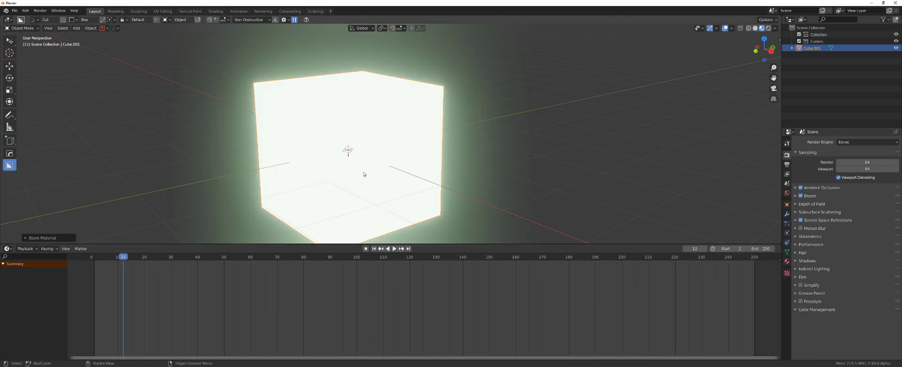
Delete the emissive cube and give the fresh cube a new blank material
key(x)
click(364, 174)
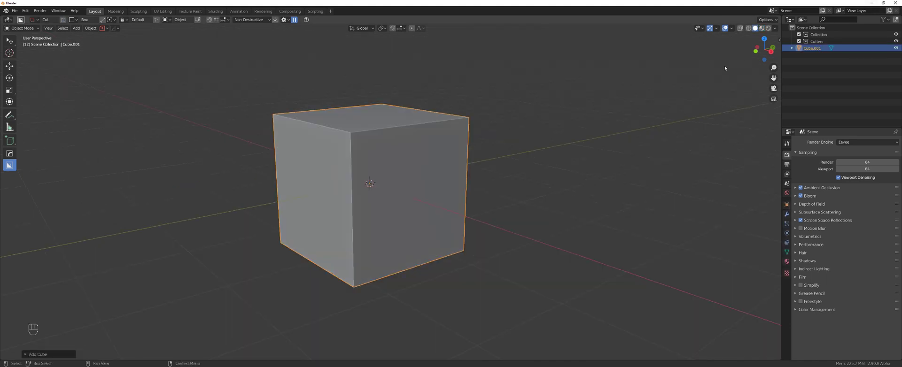
key(alt+m)
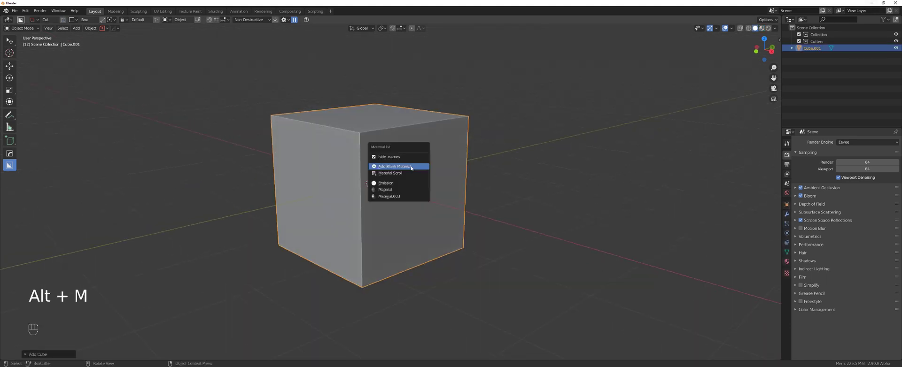
click(411, 167)
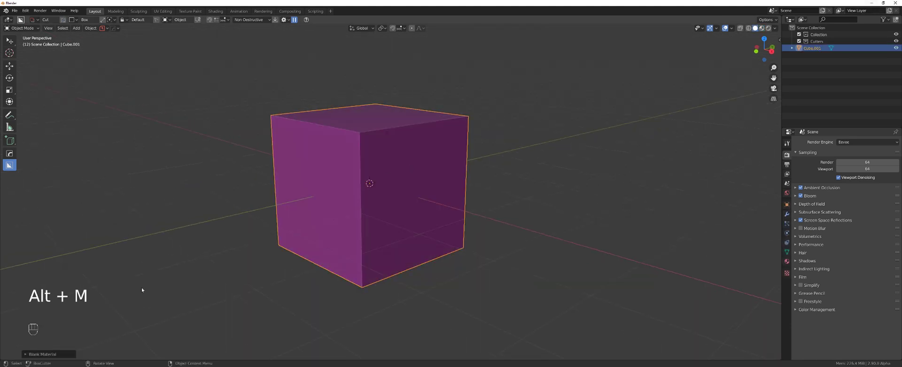
Try Glass and Emission blank material types, settle on Principled, and view it in Material Preview
click(49, 355)
click(50, 320)
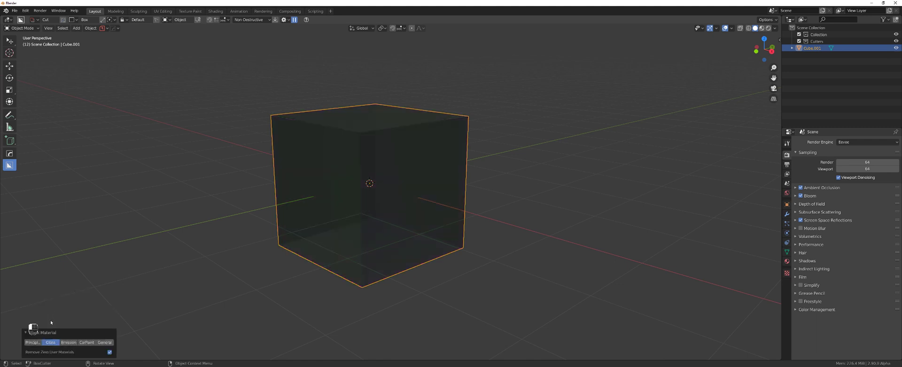
click(33, 320)
click(50, 287)
click(68, 342)
click(50, 317)
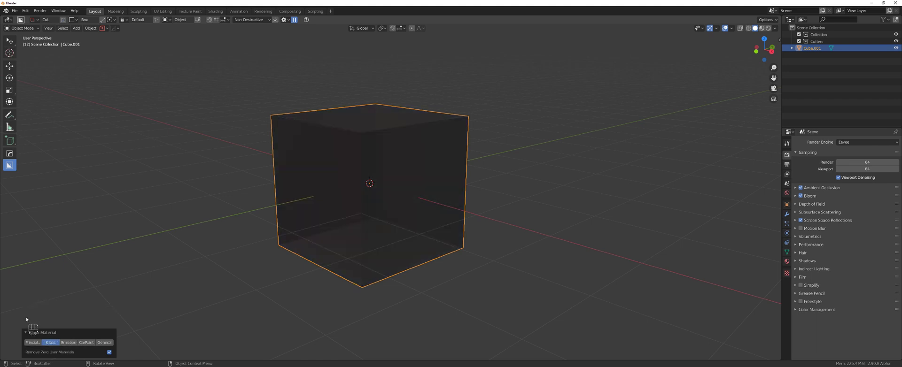
click(72, 340)
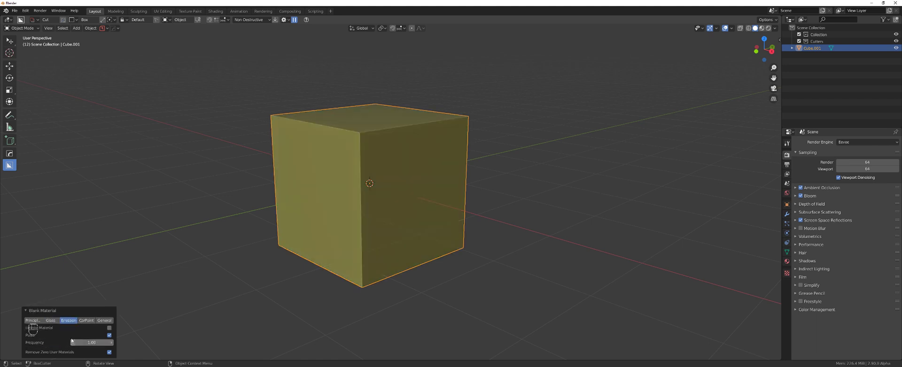
click(32, 320)
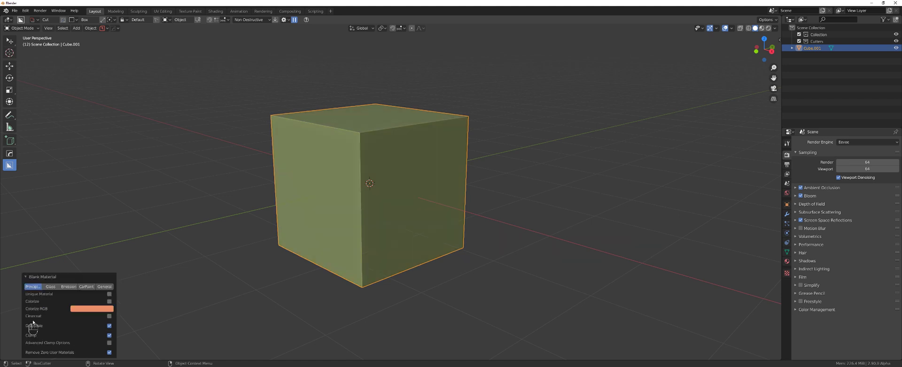
click(762, 28)
middle_drag(455, 177, 450, 174)
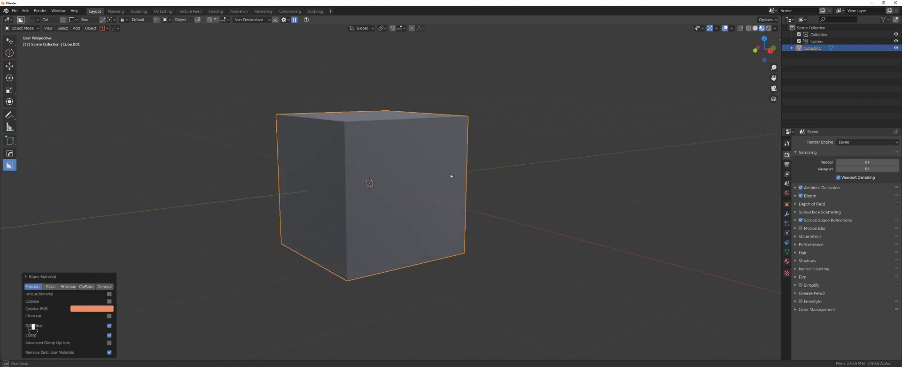
Apply seven random blank materials to the cube in quick succession, then orbit to a front view
key(alt+m)
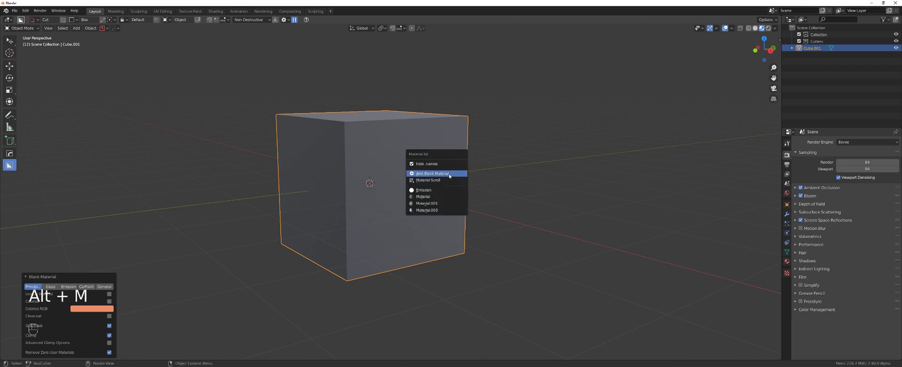
click(449, 174)
key(alt+m)
click(448, 173)
key(alt+m)
click(449, 168)
key(alt+m)
click(449, 167)
key(alt+m)
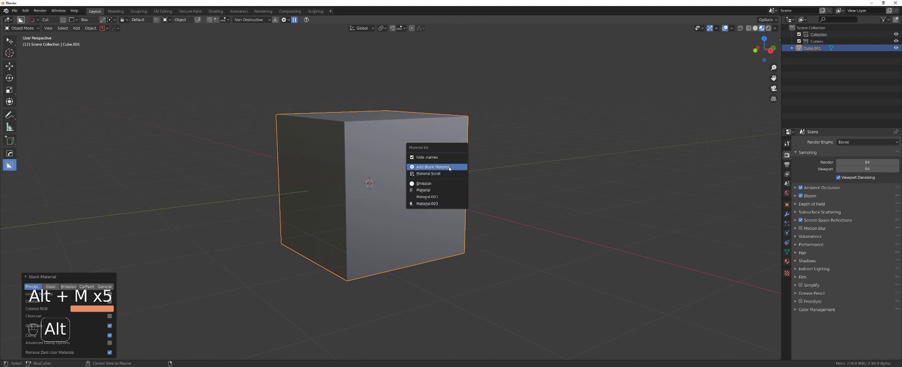
click(449, 167)
key(alt+m)
click(449, 168)
key(alt+m)
click(449, 167)
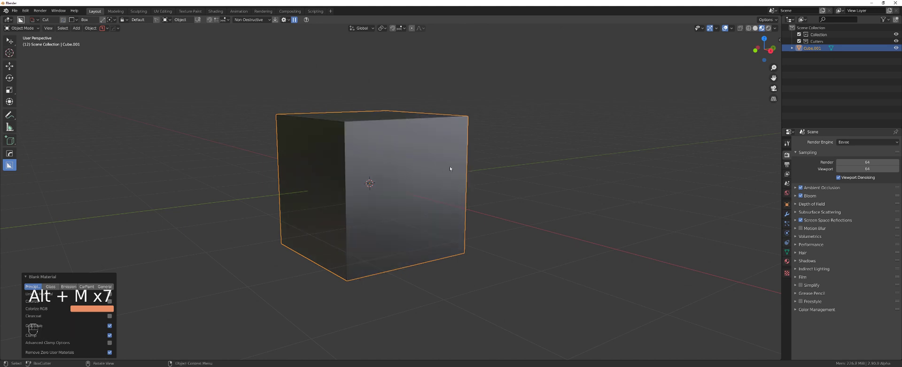
middle_drag(419, 170, 459, 159)
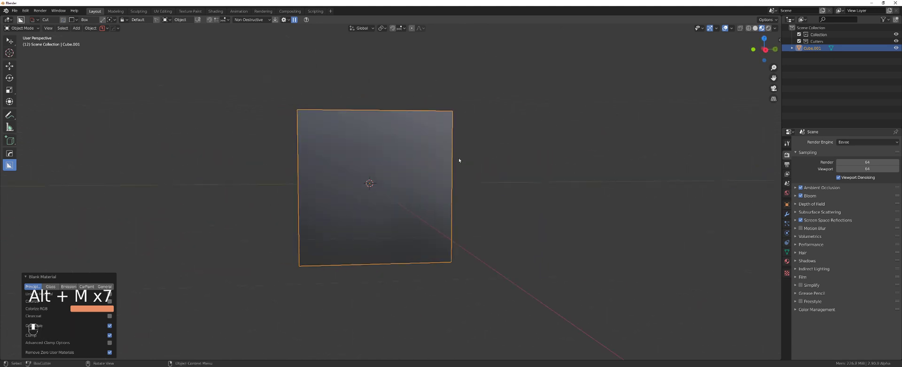
Apply four more random blank materials, orbiting between them, then zoom out
key(alt+m)
click(460, 160)
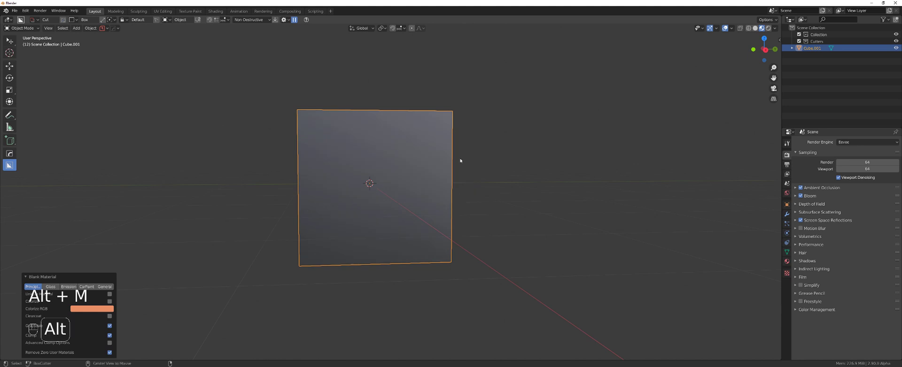
key(alt+m)
click(458, 160)
key(alt+m)
click(444, 163)
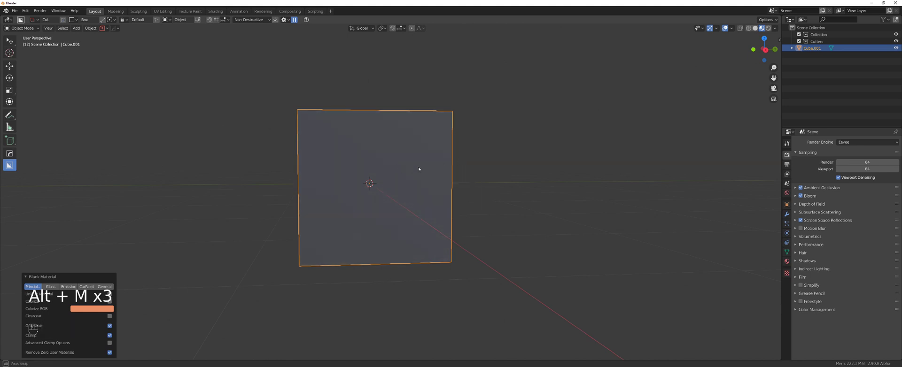
middle_drag(451, 165, 411, 162)
key(alt+m)
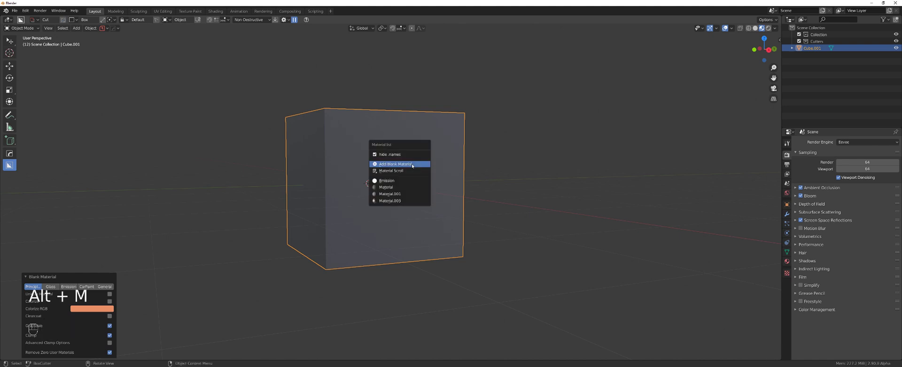
click(383, 163)
scroll(399, 188, down, 3)
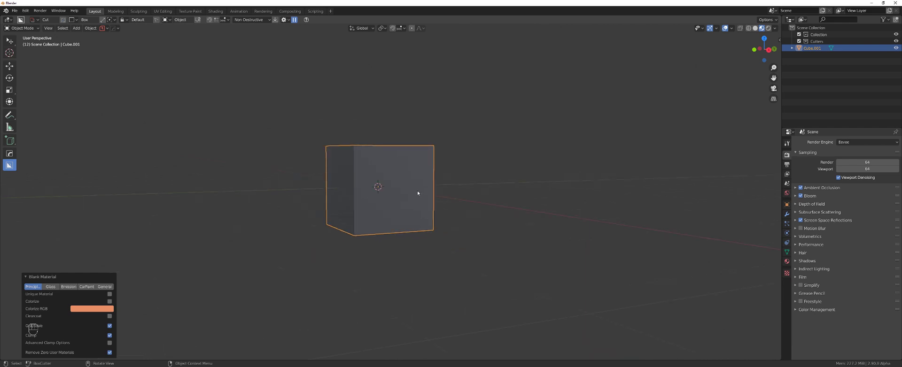
key(shift+a)
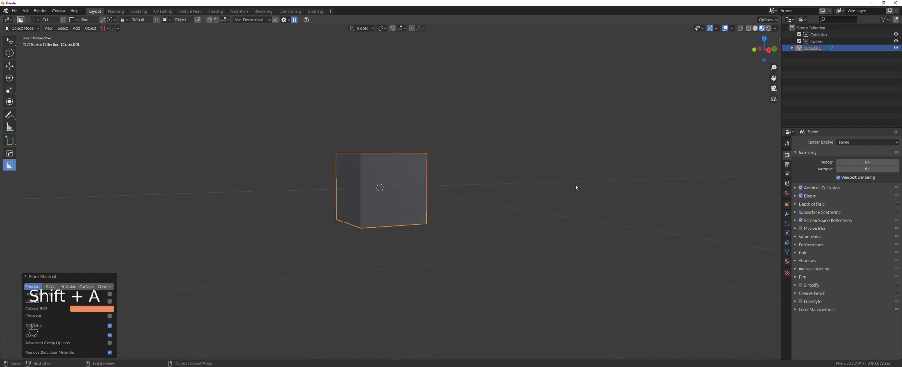
Duplicate the cube five times with Shift+D, scattering six cubes around the scene
key(shift+d)
click(540, 155)
key(shift+d)
click(443, 103)
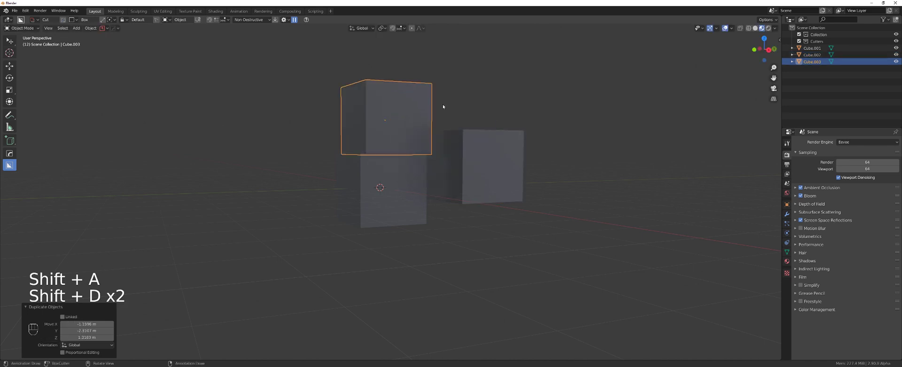
key(shift+d)
click(324, 98)
key(shift+d)
click(292, 191)
key(shift+d)
click(400, 212)
scroll(401, 212, down, 5)
Select all and duplicate the six-cube group four times, making about thirty cubes
key(a)
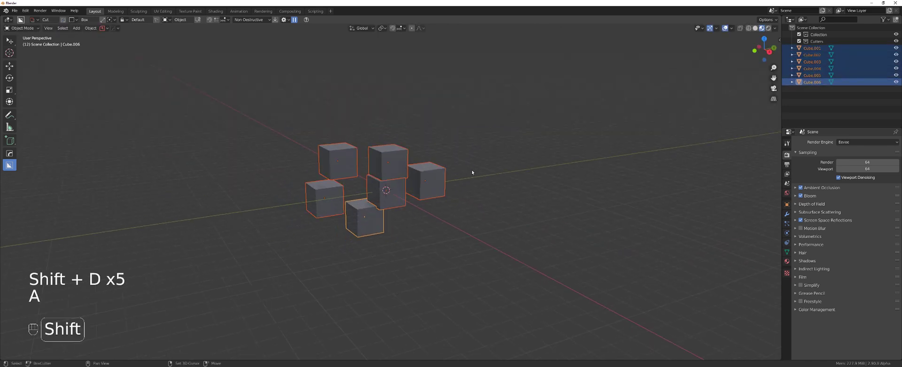
key(shift+d)
click(620, 85)
key(shift+d)
click(498, 99)
key(shift+d)
click(418, 108)
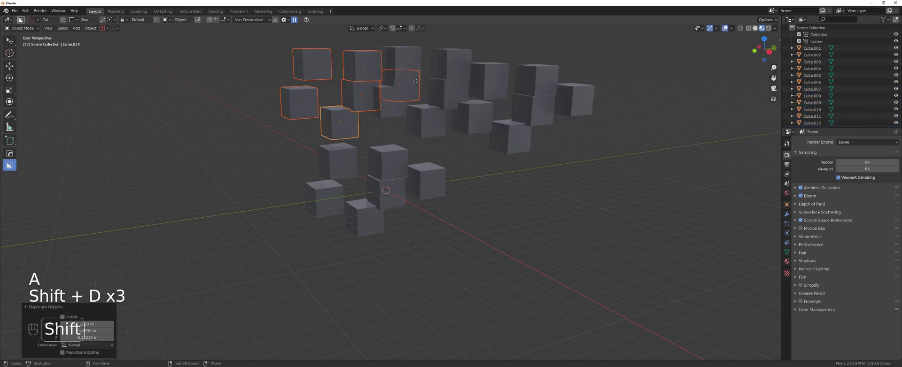
key(shift+d)
click(349, 119)
key(a)
shift+middle_drag(503, 146, 431, 158)
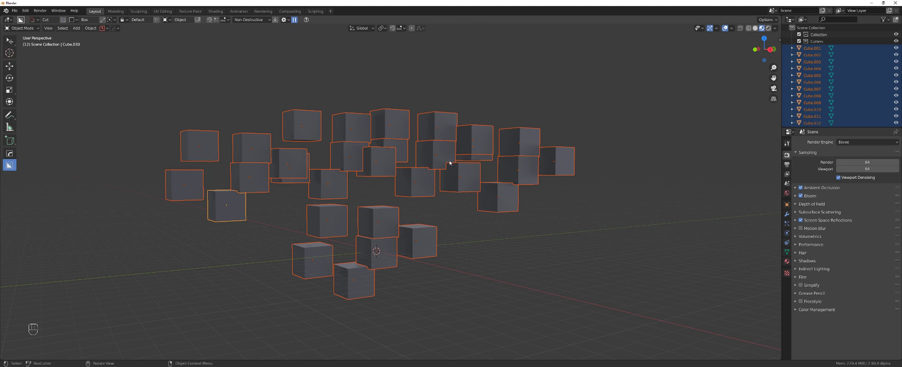
Give all thirty selected cubes unique random blank materials with Unique Material enabled
key(alt+m)
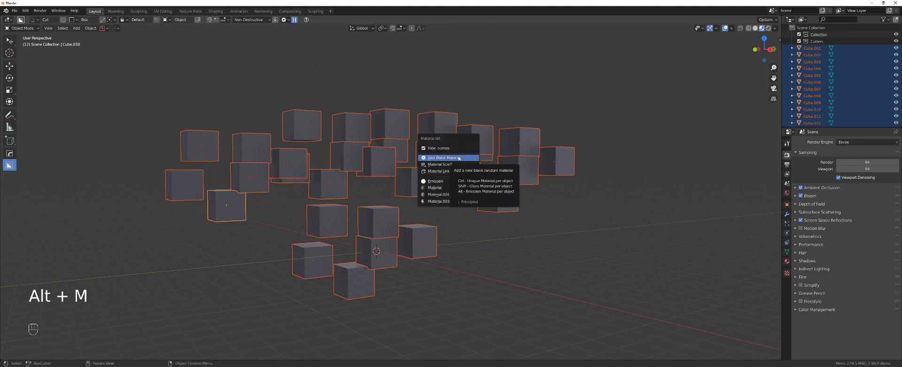
ctrl+click(458, 158)
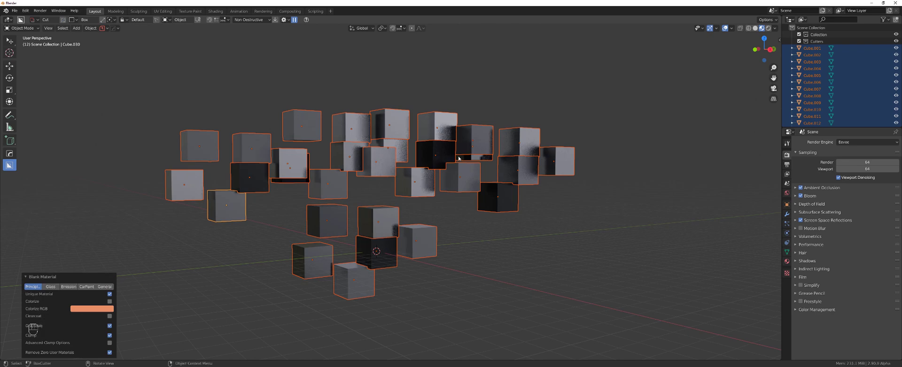
middle_drag(368, 163, 404, 173)
Select Cube.030 and destructively scroll it through the scene's 33 materials to Material.033
click(480, 188)
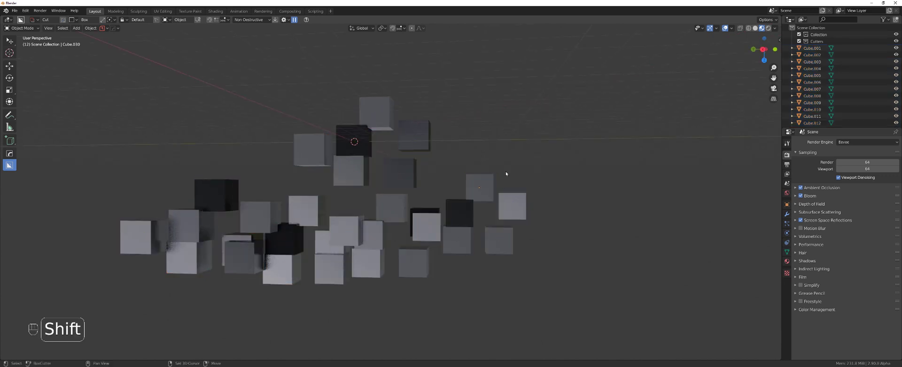
scroll(373, 169, up, 8)
shift+middle_drag(288, 157, 379, 177)
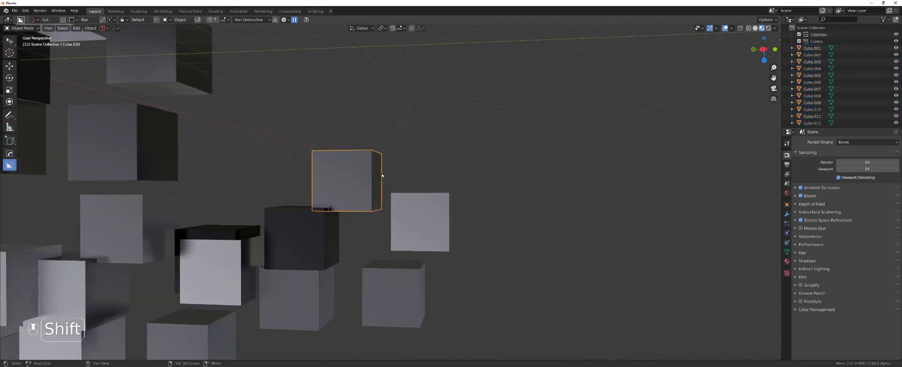
key(alt+m)
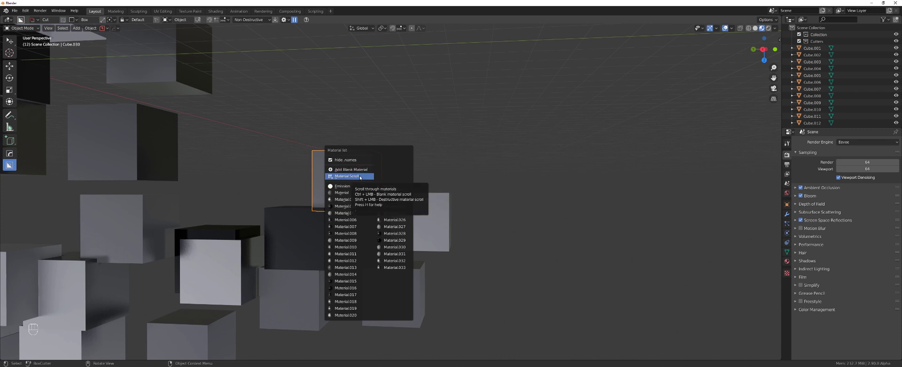
key(shift)
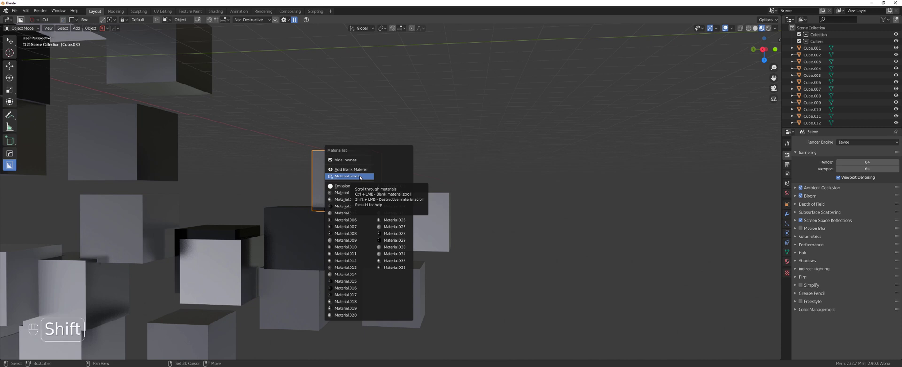
shift+click(360, 177)
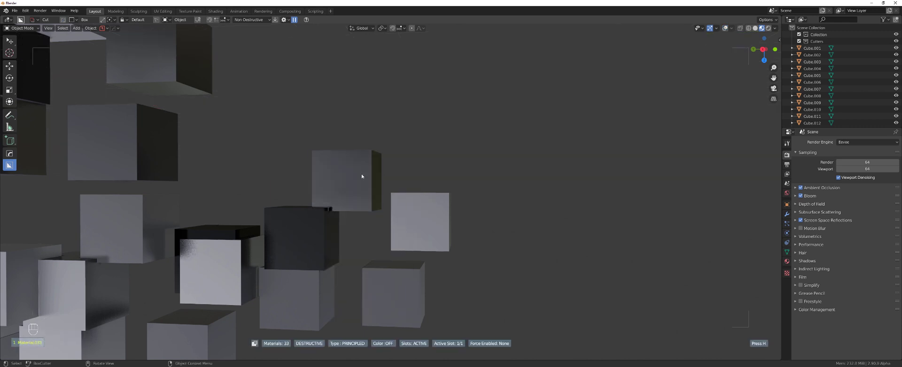
scroll(361, 176, down, 1)
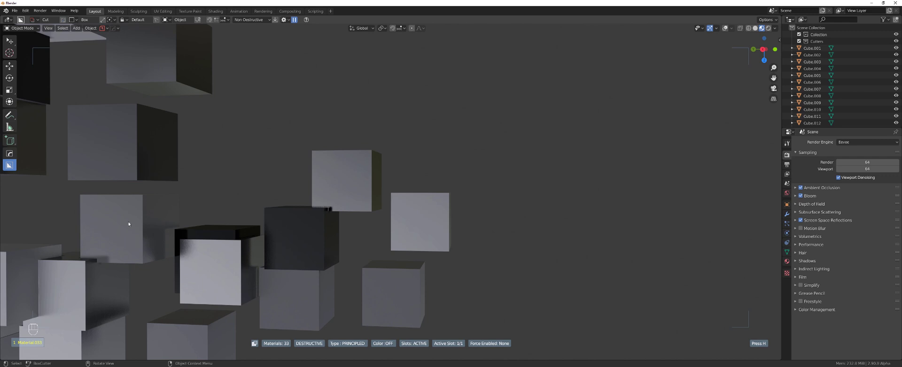
key(Escape)
click(786, 261)
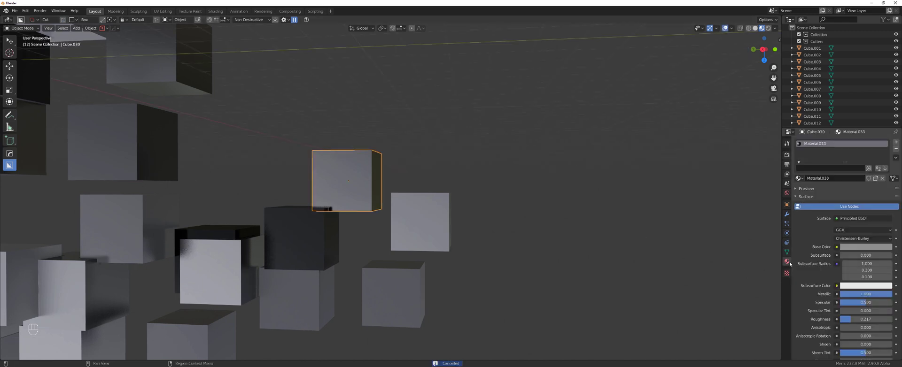
click(797, 178)
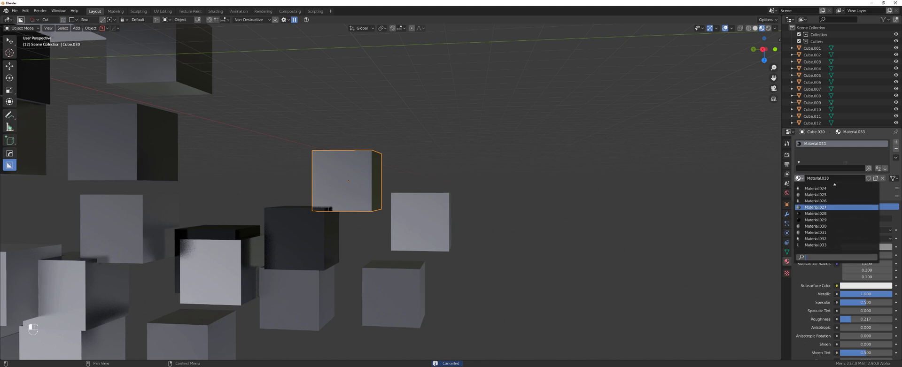
key(alt)
key(alt+m)
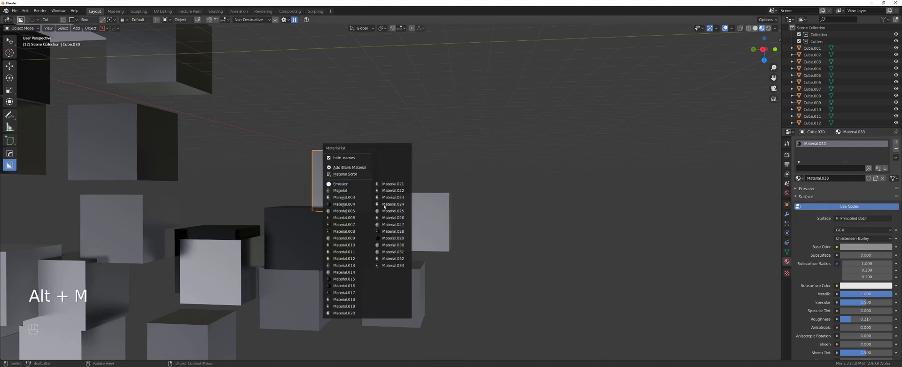
click(375, 252)
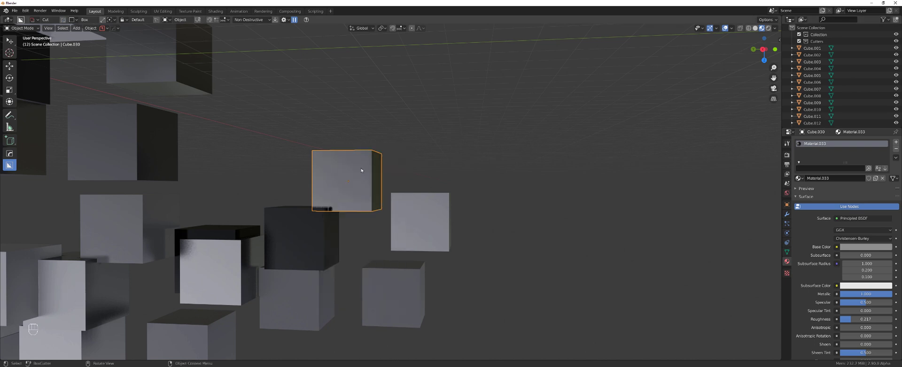
key(alt+m)
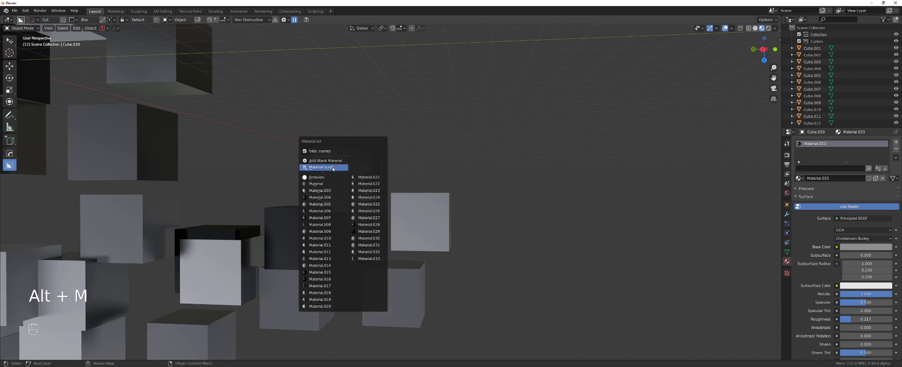
key(shift)
shift+click(333, 168)
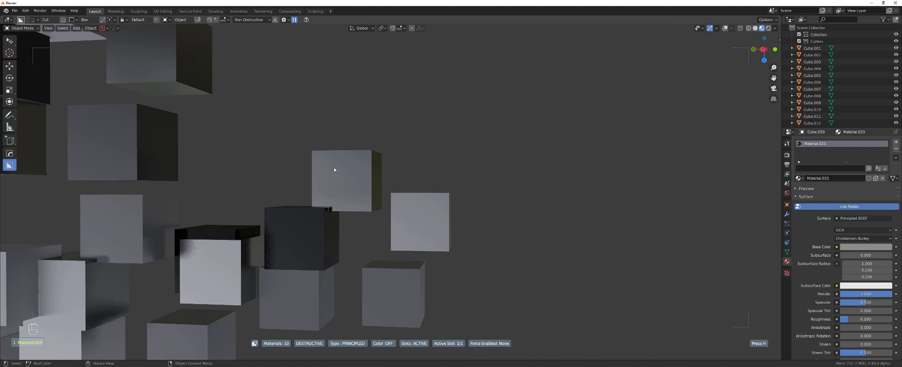
scroll(335, 169, down, 3)
scroll(342, 172, down, 4)
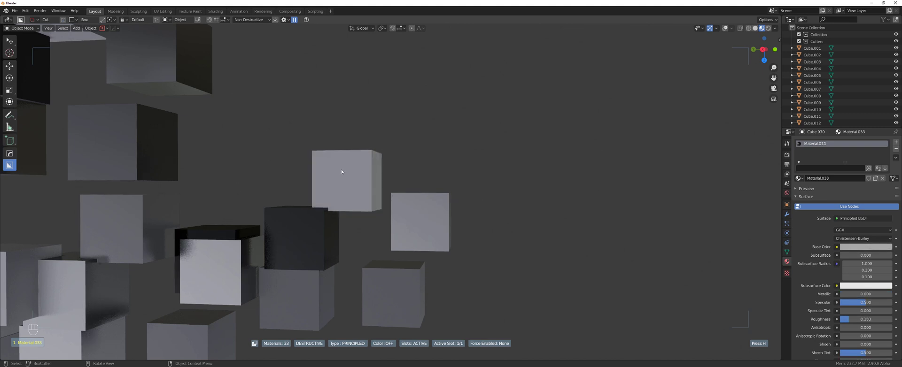
scroll(346, 170, up, 5)
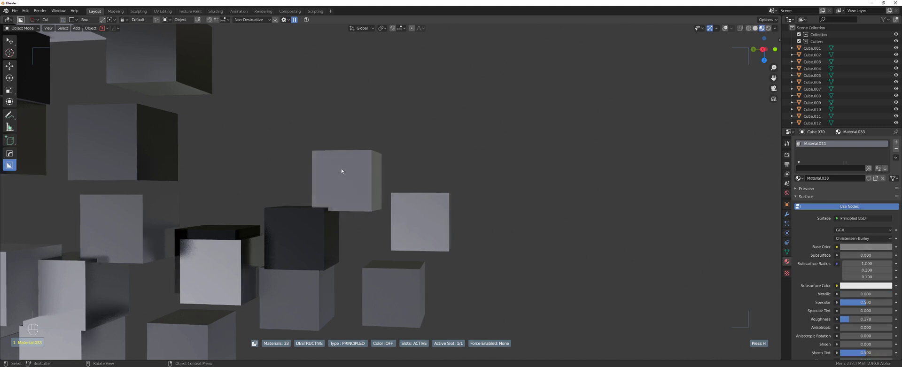
key(Escape)
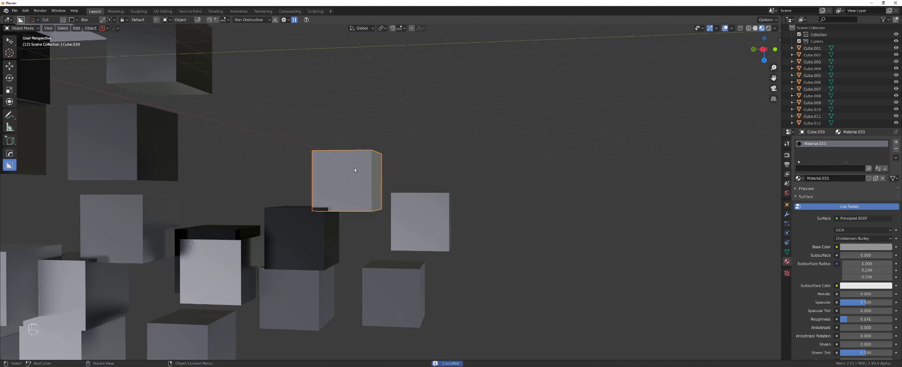
scroll(350, 179, down, 8)
middle_drag(358, 190, 423, 165)
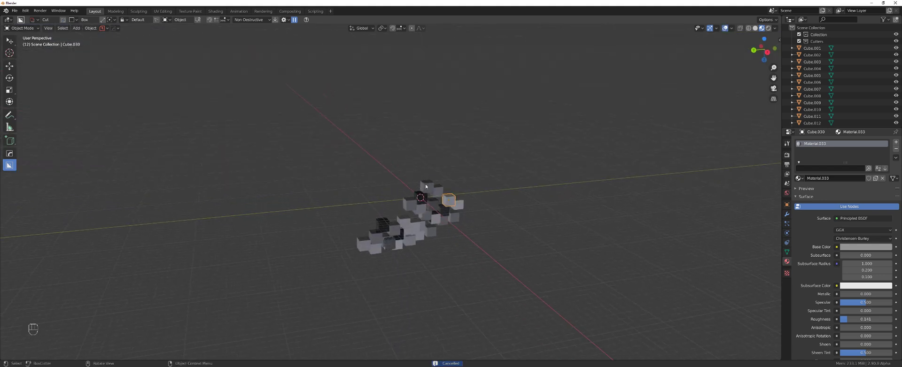
Delete all the cubes in the scene
scroll(438, 154, up, 5)
key(a)
key(x)
click(442, 146)
Add a new cube, Cube.001, and view it in plain solid shading
key(shift+a)
mouse_move(422, 162)
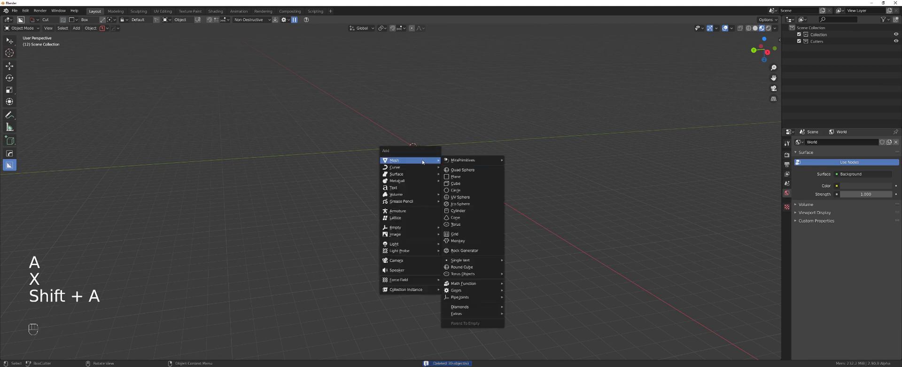
click(456, 183)
scroll(413, 152, up, 3)
shift+middle_drag(463, 116, 421, 221)
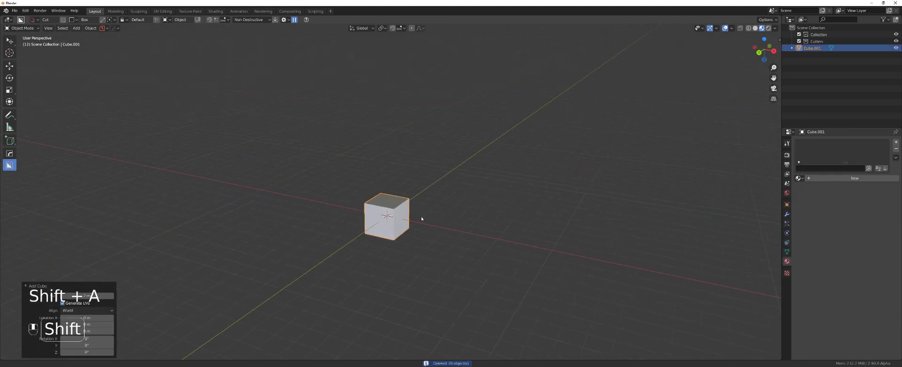
click(755, 28)
scroll(418, 207, up, 3)
mouse_move(392, 194)
middle_down()
mouse_move(422, 187)
mouse_move(438, 195)
mouse_move(394, 198)
middle_up()
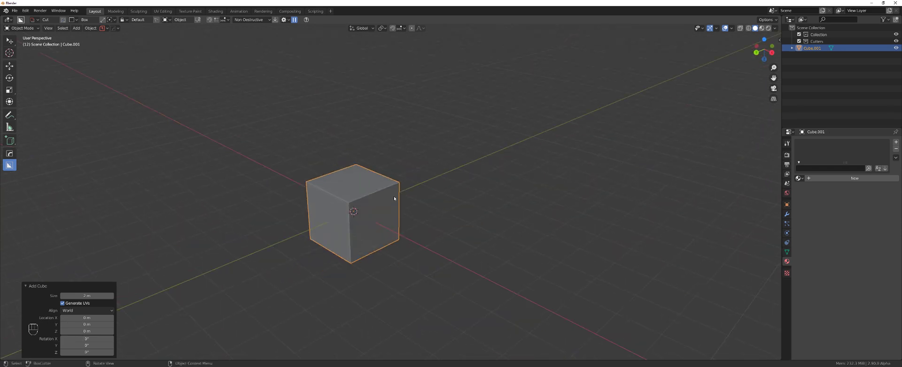
Duplicate the cube to the right and give both cubes new blank materials with Alt+M
key(shift+d)
click(510, 209)
click(371, 201)
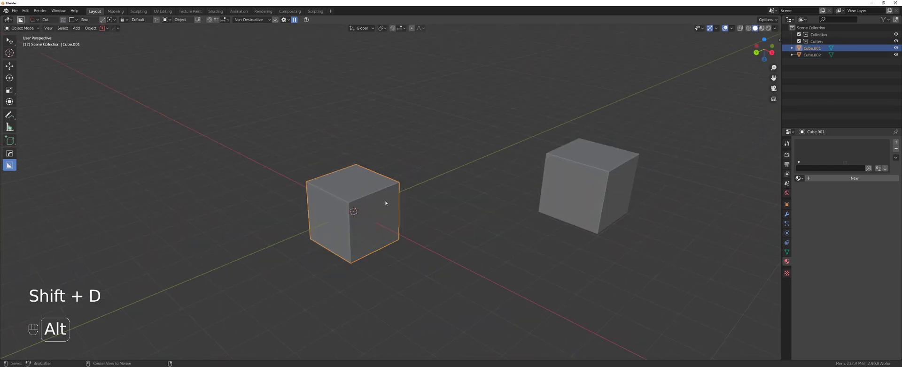
key(alt+m)
shift+click(540, 190)
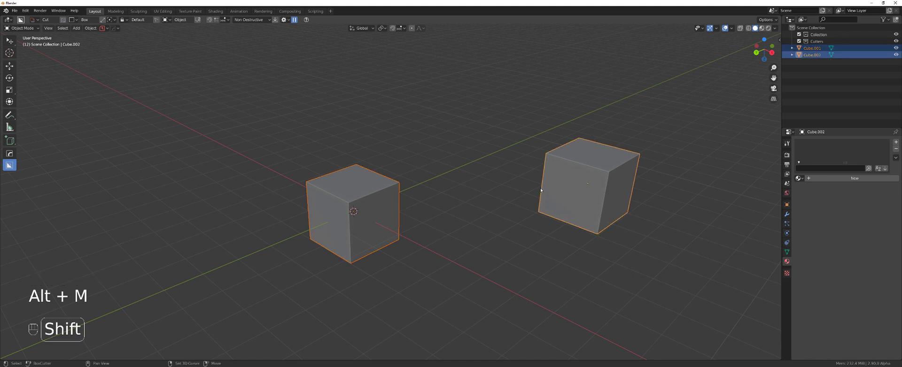
key(alt+m)
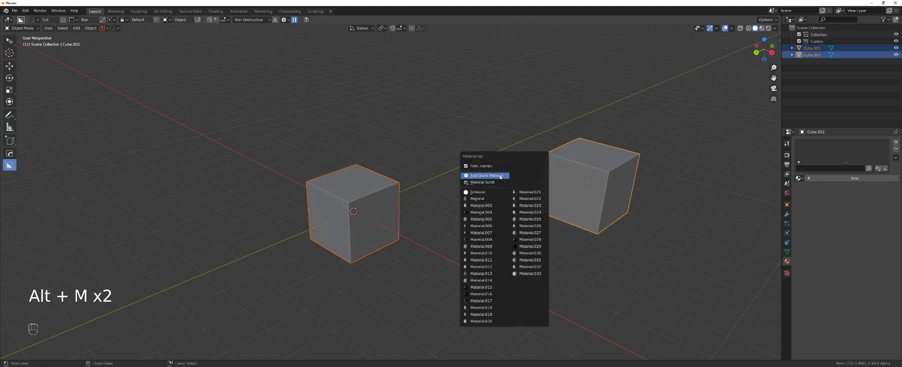
ctrl+click(504, 176)
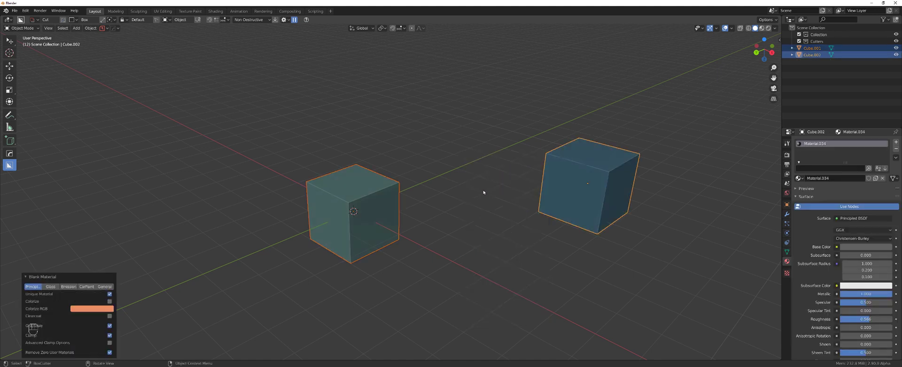
Shift the view left and select only the right cube
shift+middle_drag(441, 200, 396, 196)
scroll(357, 196, up, 2)
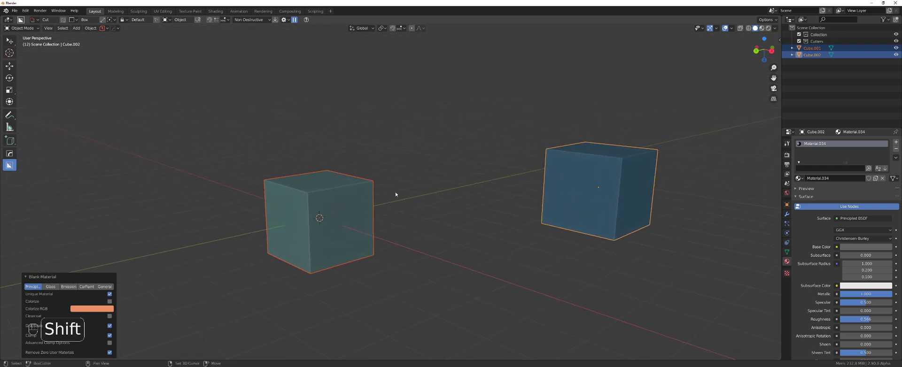
click(593, 174)
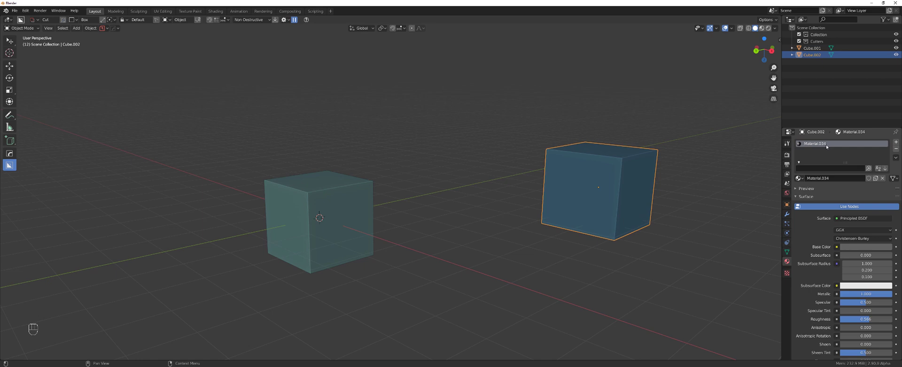
BoxCutter a notch into the left cube's top face and check it in Edit Mode
middle_drag(405, 181, 369, 201)
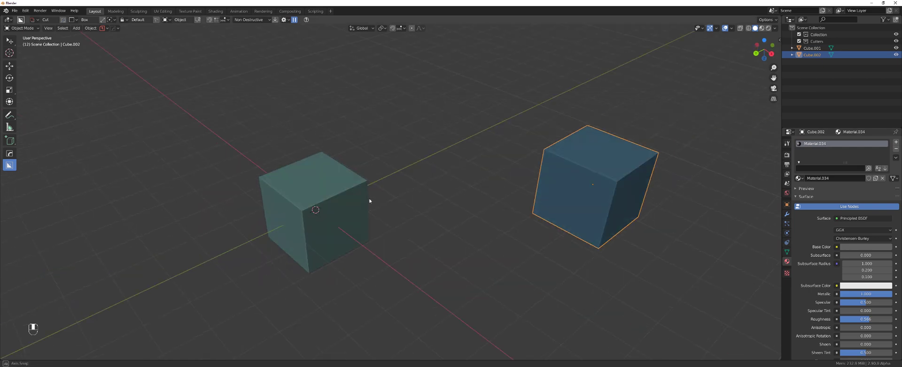
mouse_move(324, 178)
mouse_down()
mouse_move(375, 240)
mouse_move(378, 264)
mouse_move(395, 222)
mouse_up()
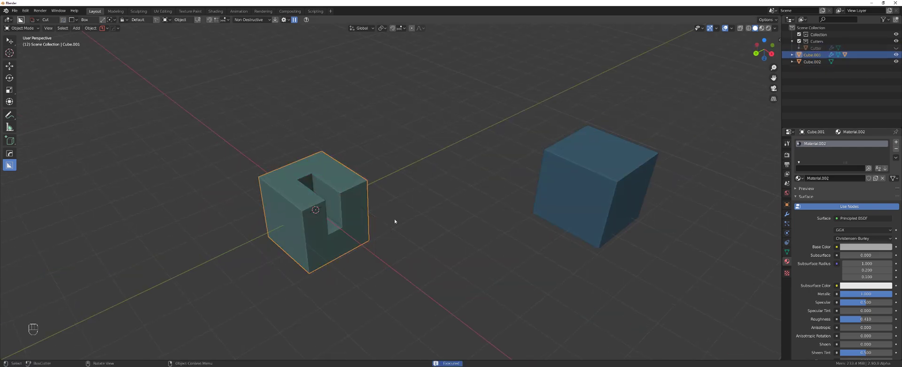
middle_drag(395, 222, 393, 204)
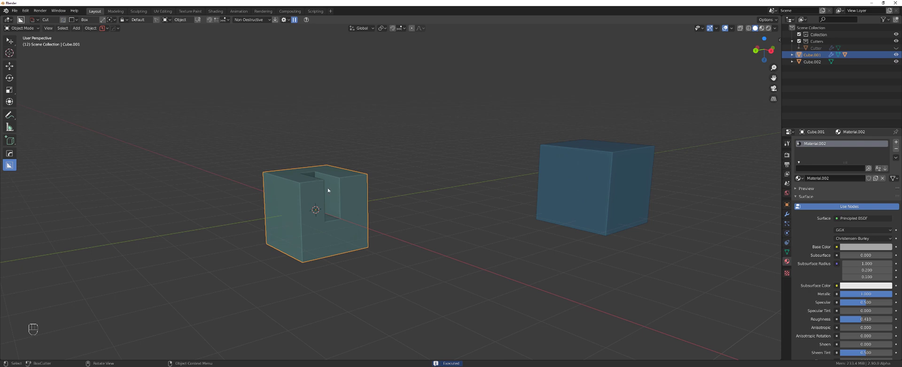
key(Tab)
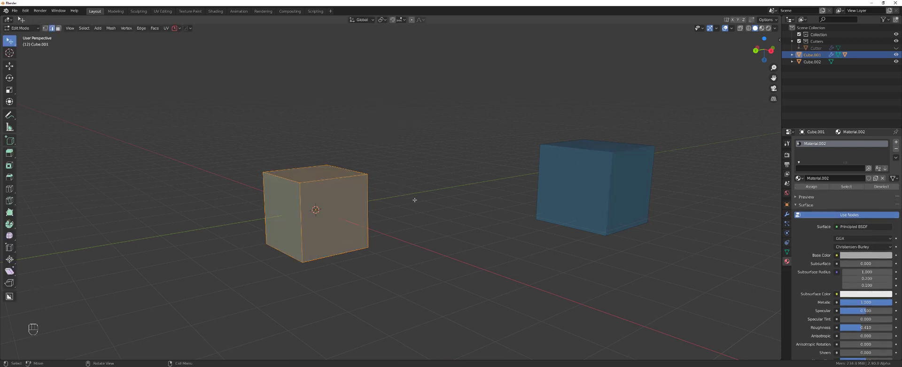
key(Tab)
key(Tab)
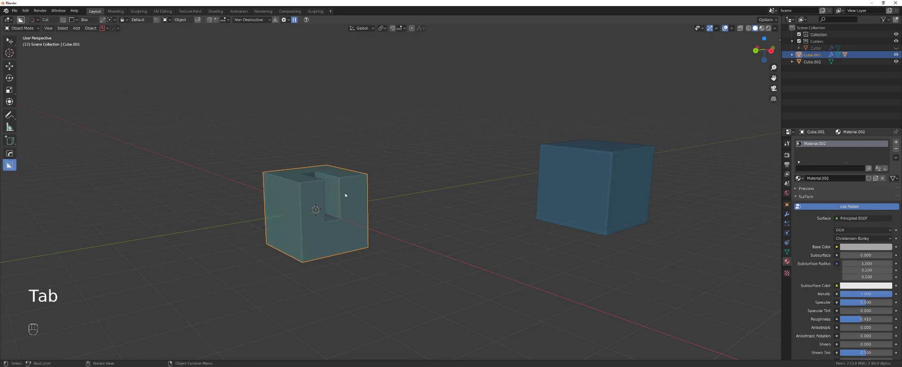
key(Tab)
Add an empty material slot to the cut cube below Material.002
click(896, 142)
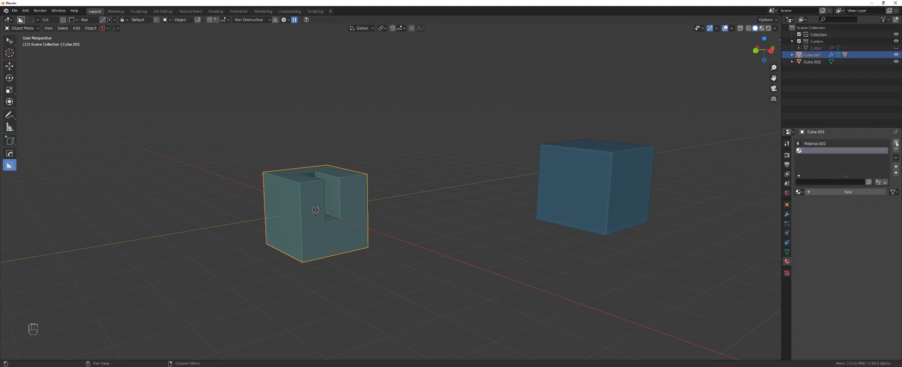
click(798, 192)
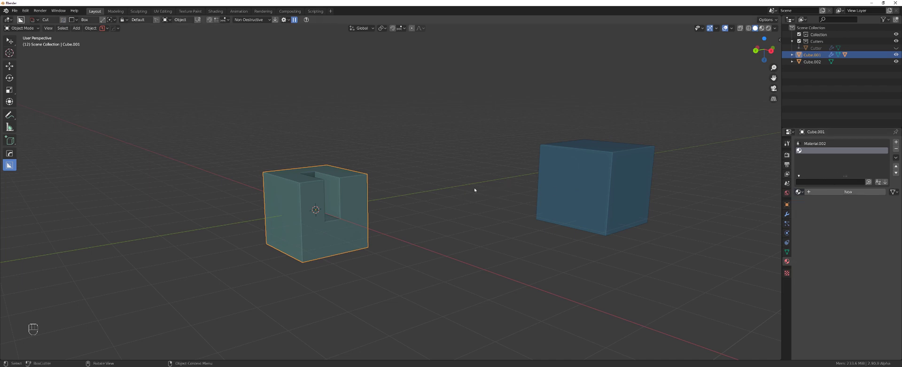
key(Tab)
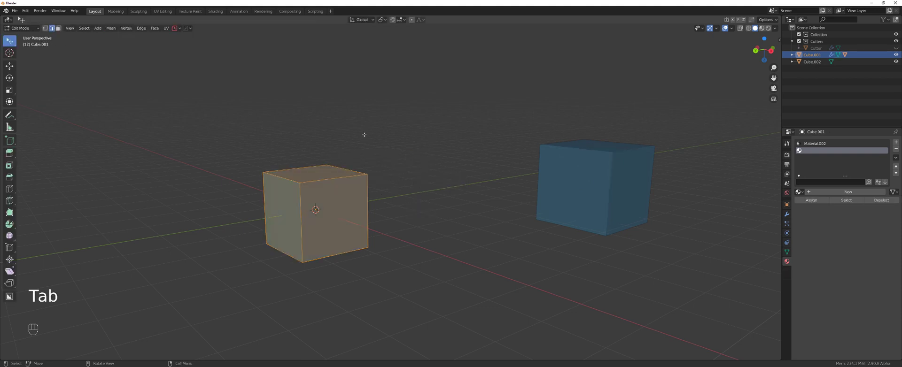
Set the HardOps Helper cutting material to the blue cube's Material.034
key(Tab)
middle_drag(347, 177, 370, 175)
key(ctrl+grave)
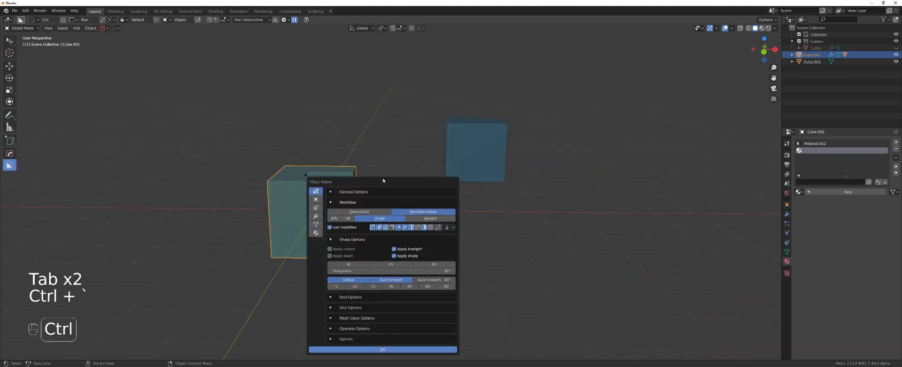
click(316, 232)
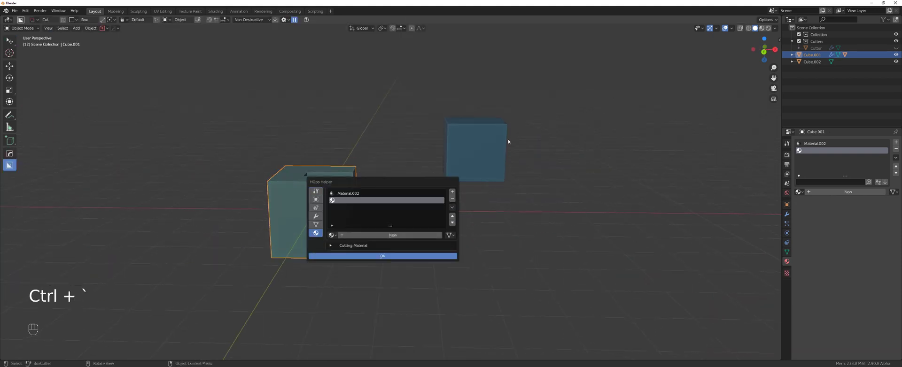
click(469, 136)
key(ctrl+grave)
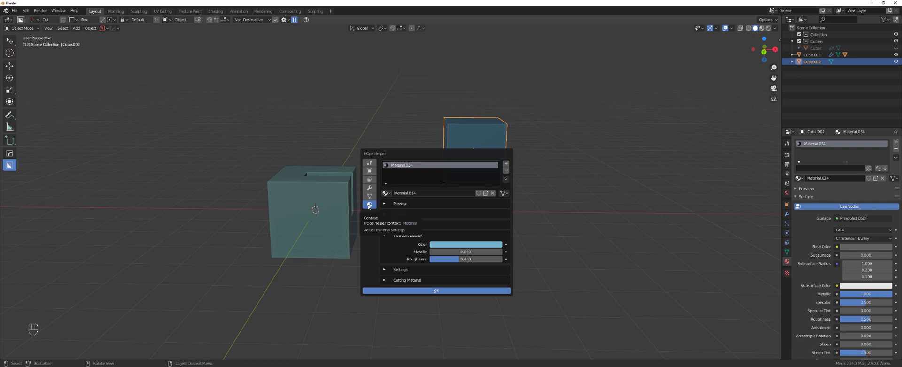
click(400, 280)
click(403, 298)
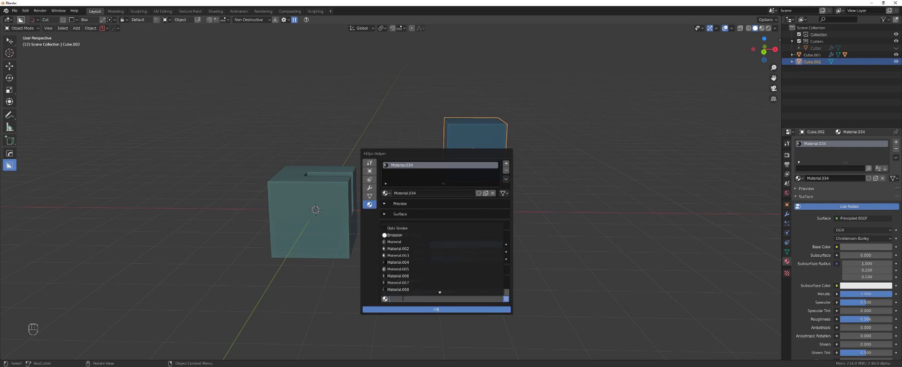
scroll(406, 295, down, 20)
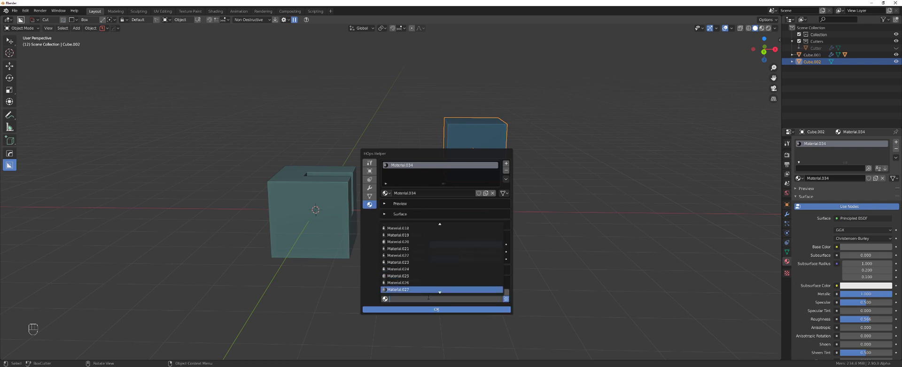
click(417, 290)
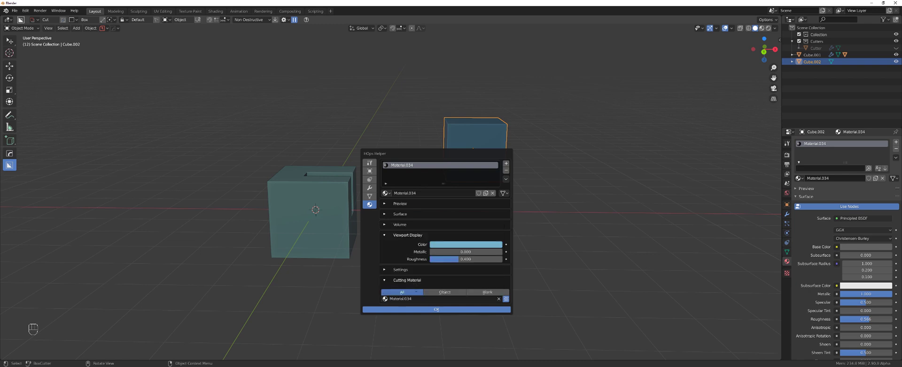
click(436, 310)
Cut a second notch into the left cube's top-left corner
middle_drag(423, 291, 318, 207)
click(362, 276)
mouse_move(359, 277)
mouse_down()
mouse_move(295, 283)
mouse_move(284, 266)
mouse_move(305, 257)
mouse_up()
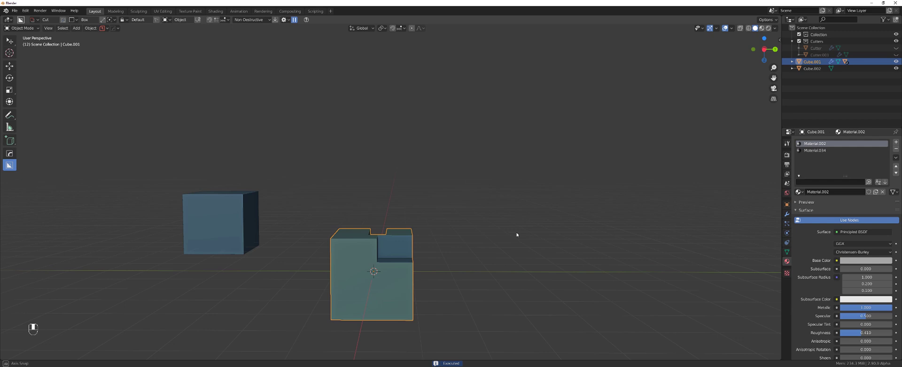